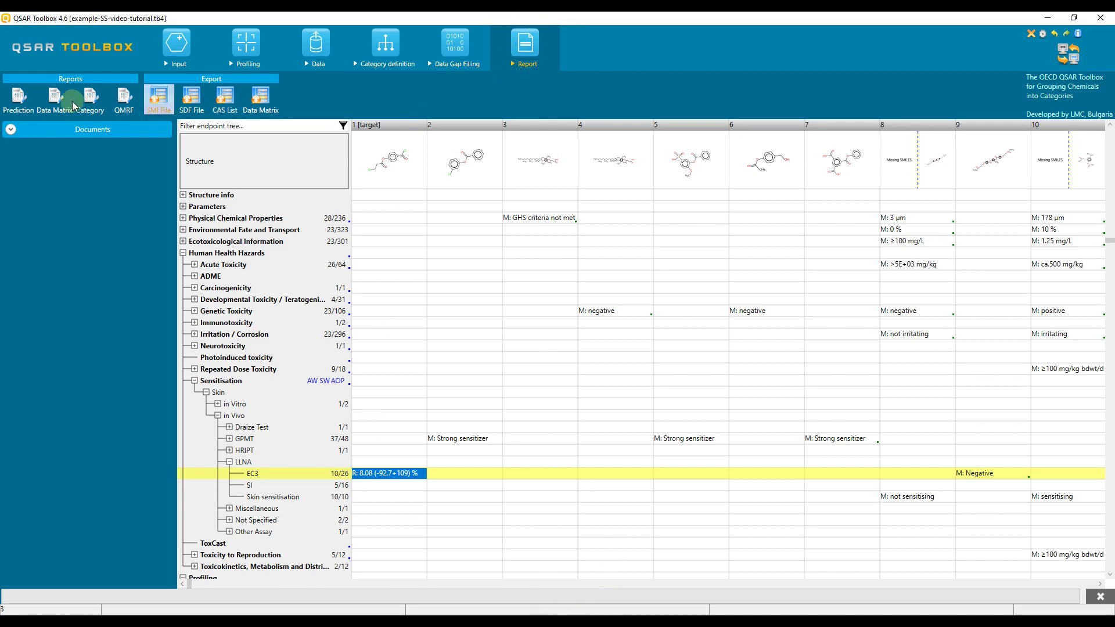
# Start customizing the prediction report and expand Author and Summary on the Target and prediction summary page
pyautogui.click(137, 104)
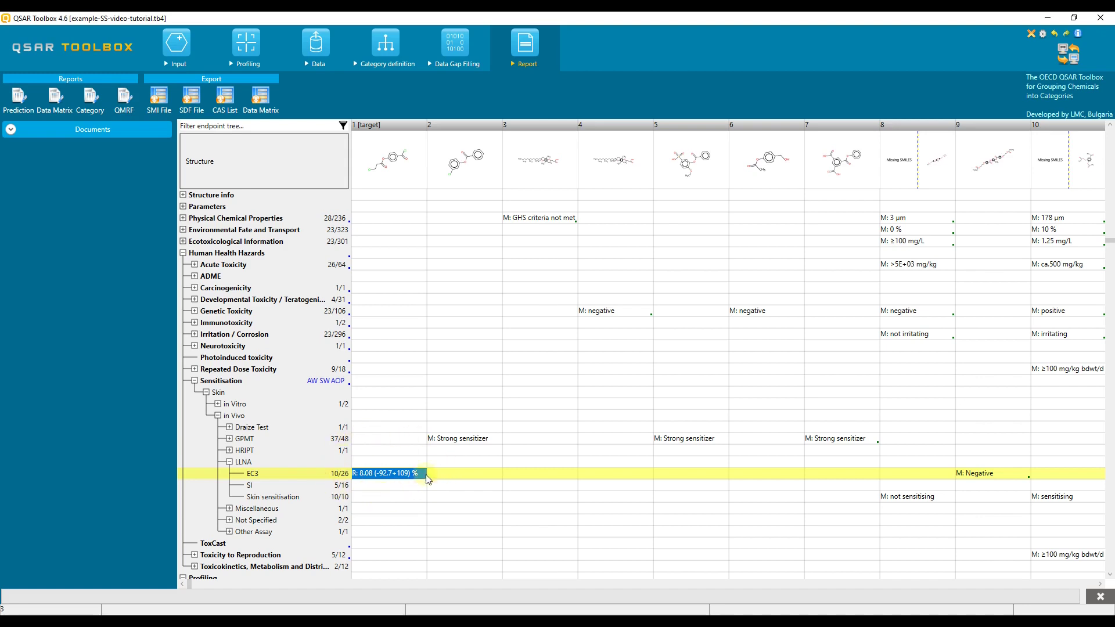
pyautogui.click(19, 102)
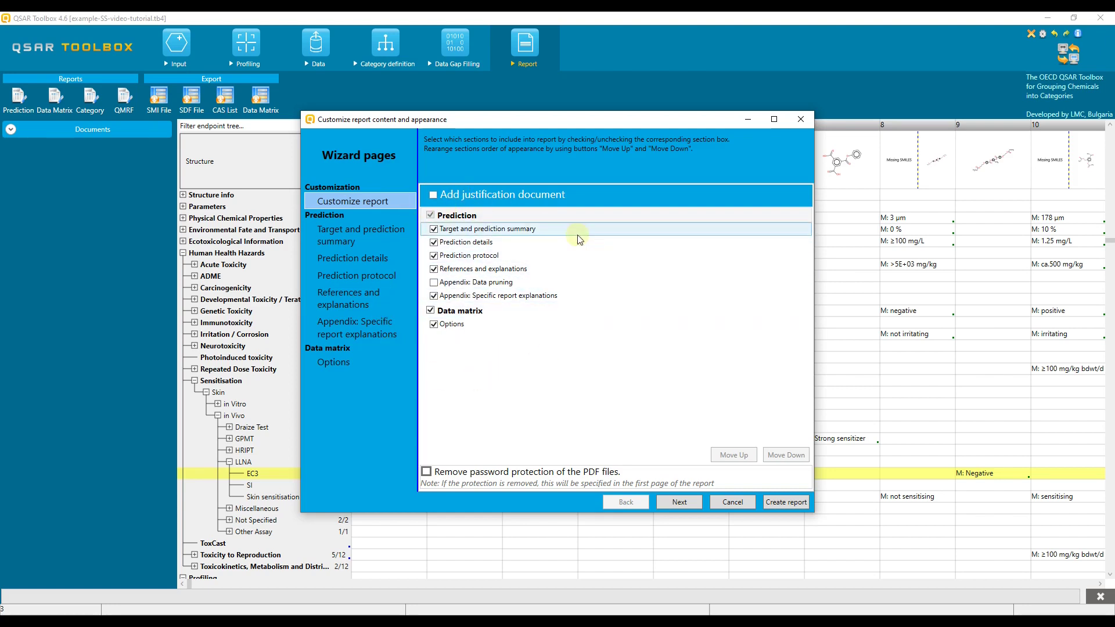
pyautogui.click(333, 239)
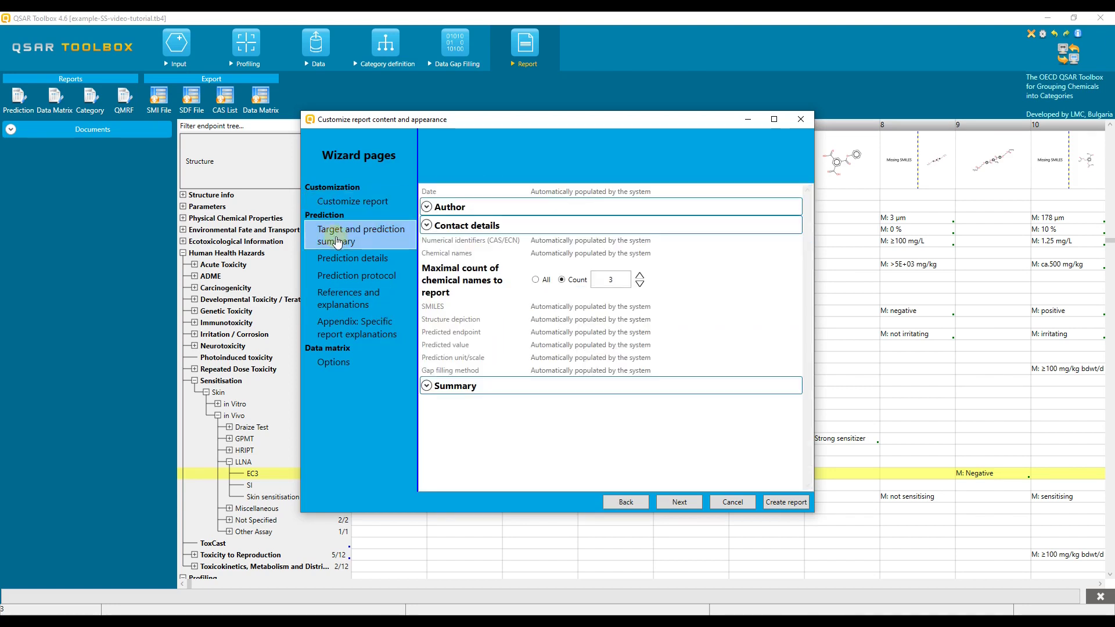
pyautogui.click(428, 208)
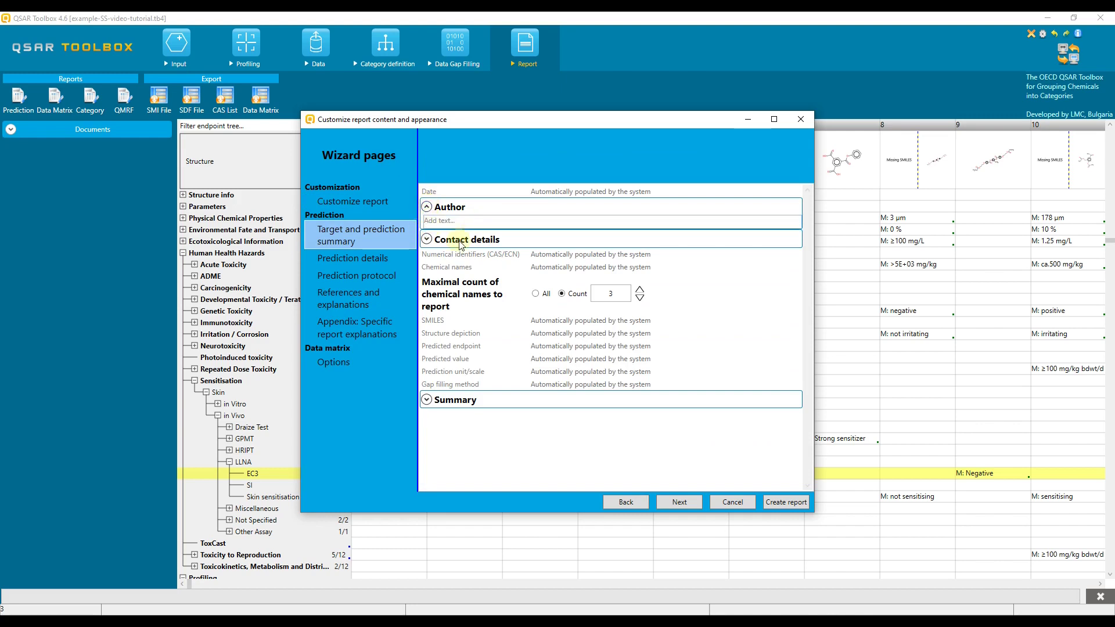
pyautogui.click(427, 400)
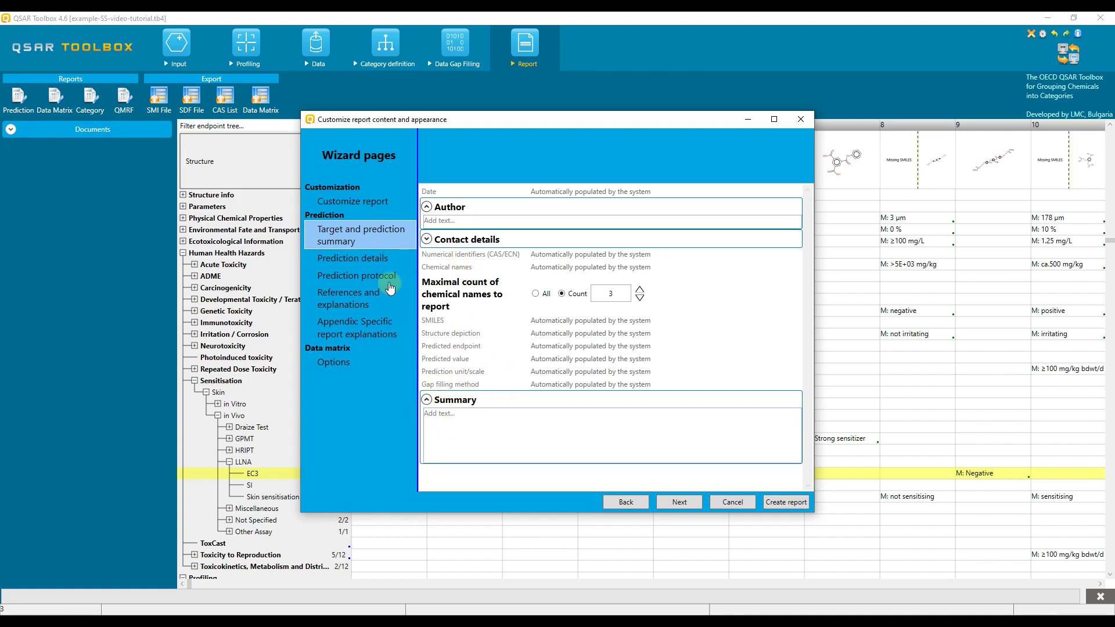
# On Prediction details, expand the Adequacy of prediction and Mechanistic interpretation sections
pyautogui.click(370, 259)
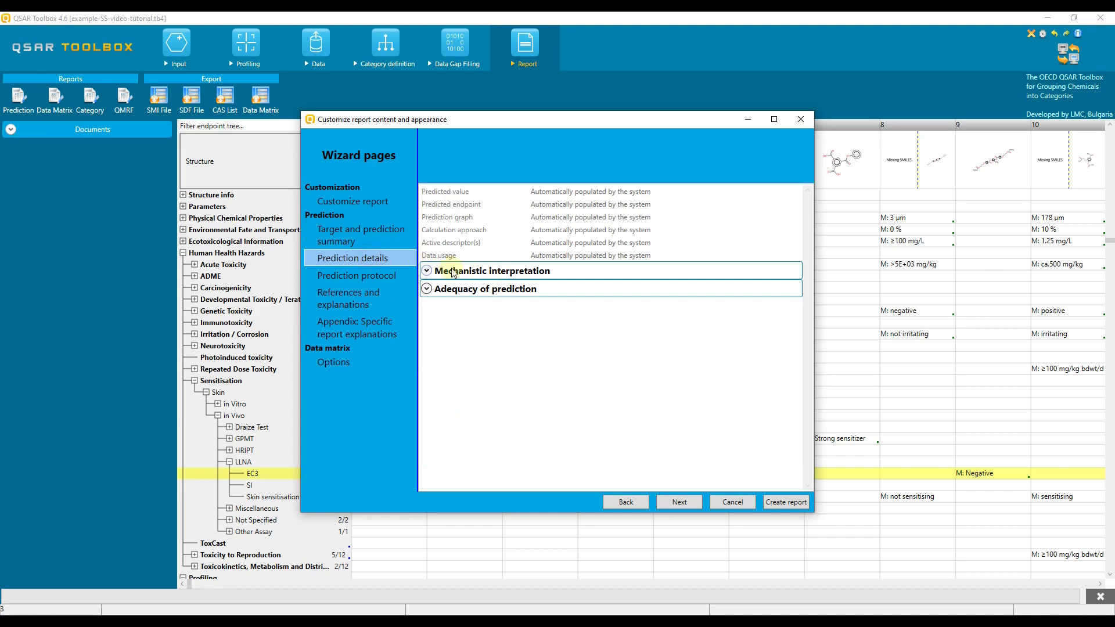
pyautogui.click(427, 288)
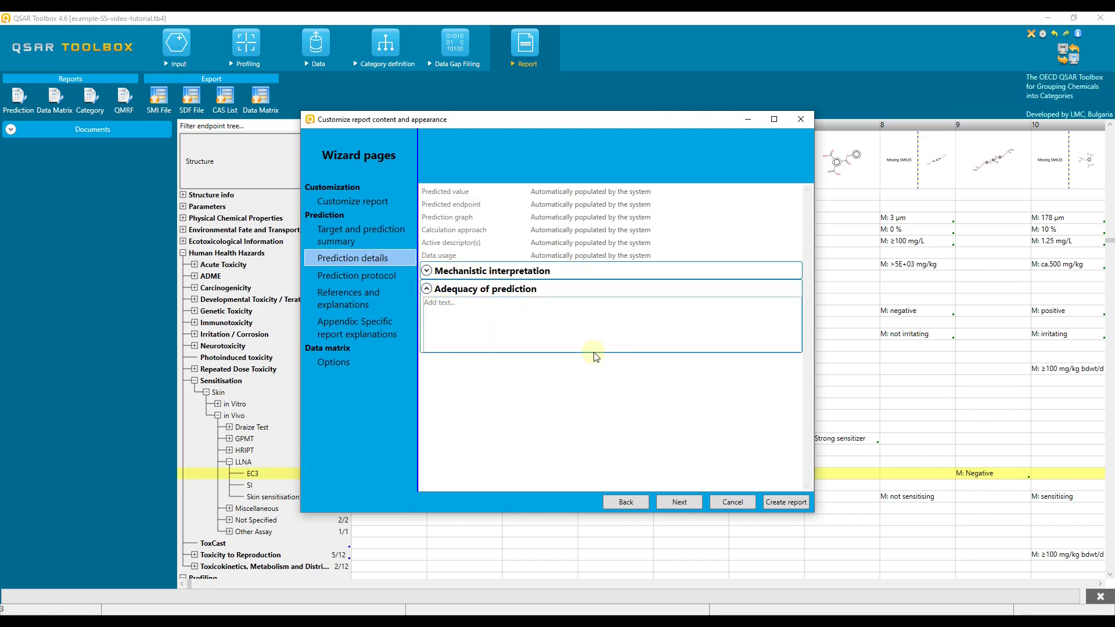
pyautogui.click(427, 271)
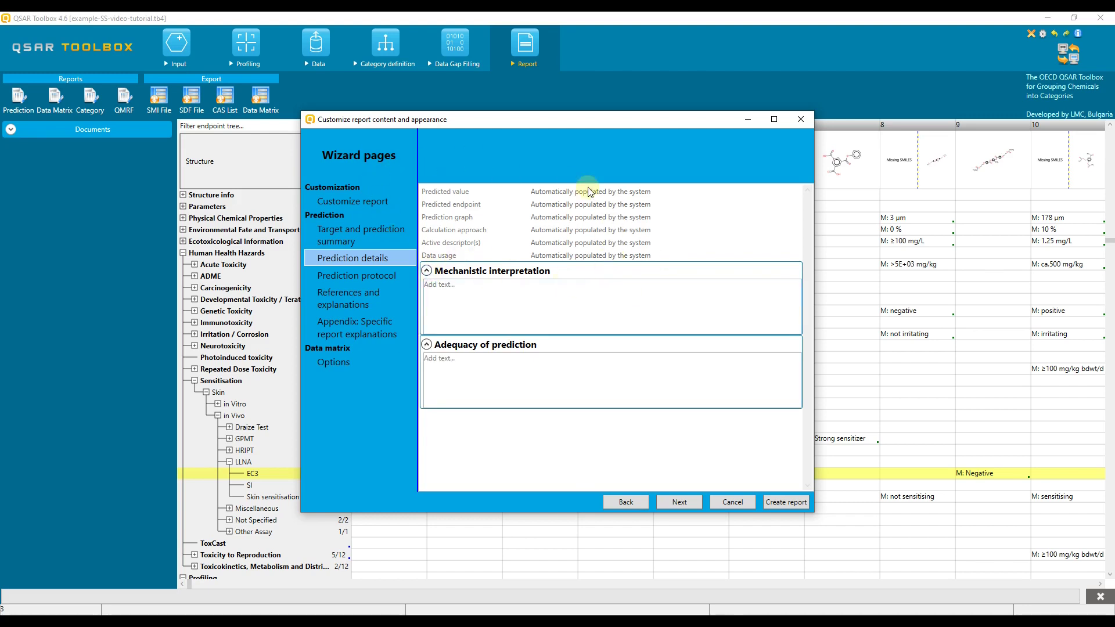
# Create the report and select the generated Prediction report file
pyautogui.click(778, 501)
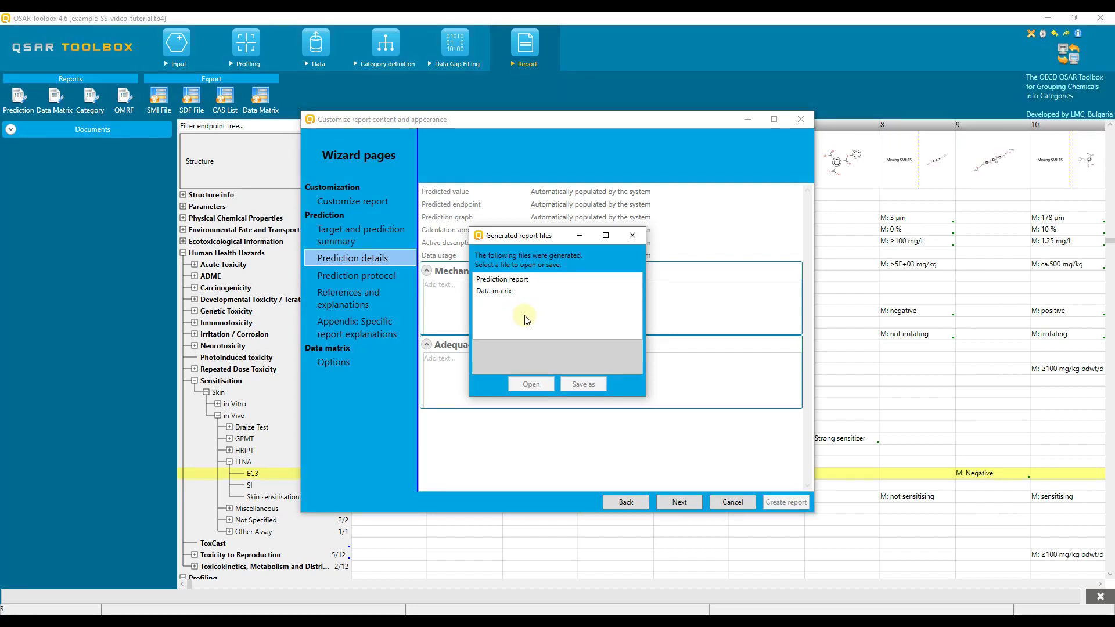
pyautogui.click(518, 279)
# Open the Prediction report PDF and read down to page 6's References and explanations table
pyautogui.click(530, 384)
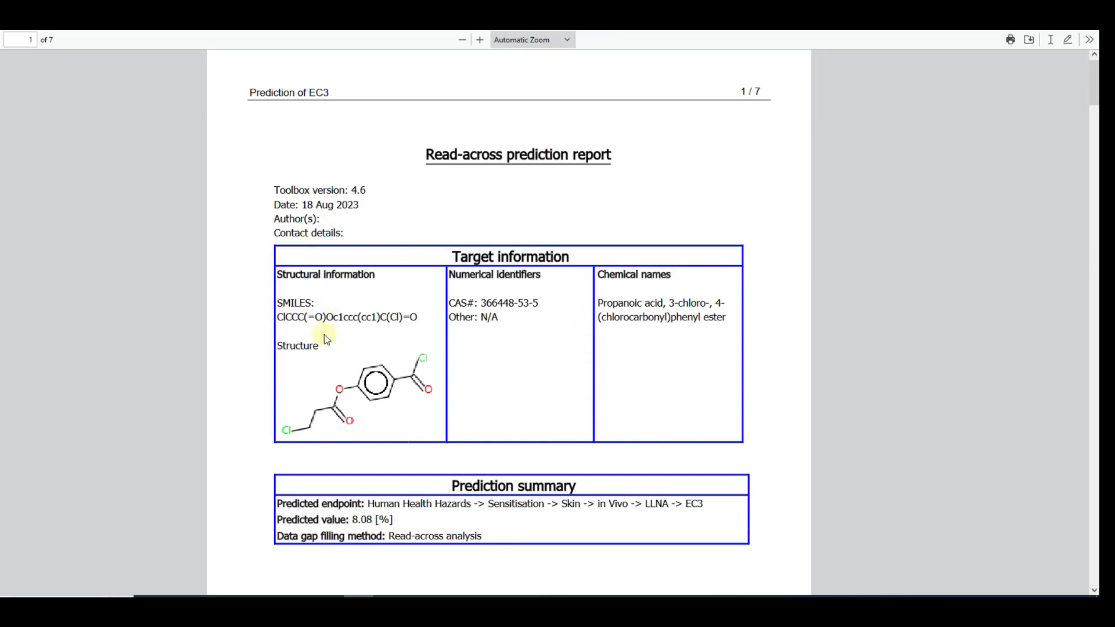
pyautogui.scroll(-2, 472, 396)
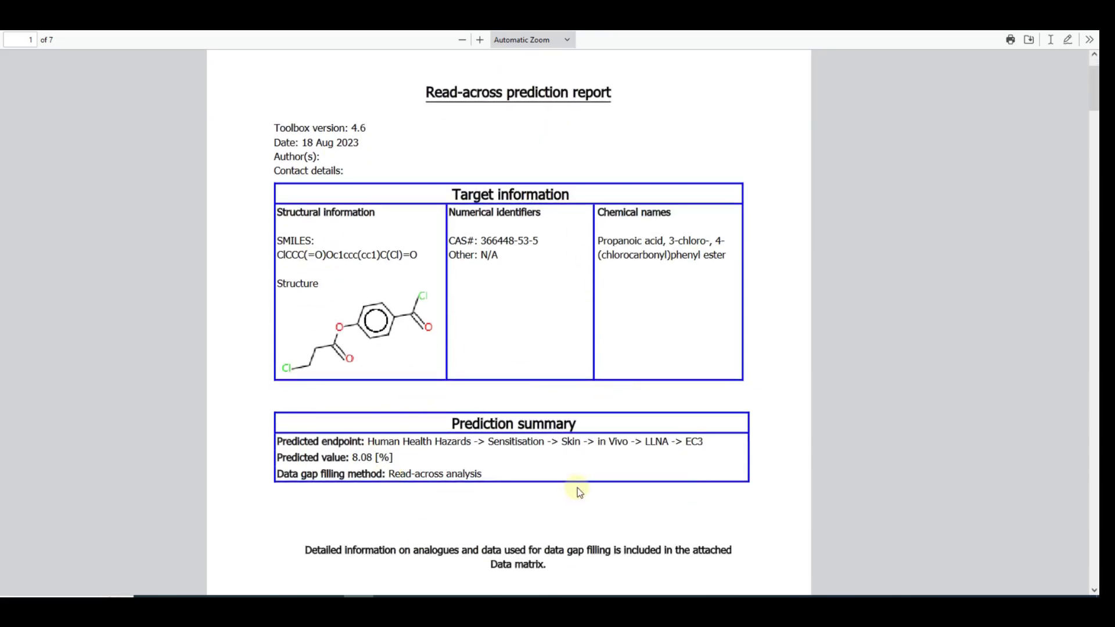
pyautogui.scroll(-20, 577, 488)
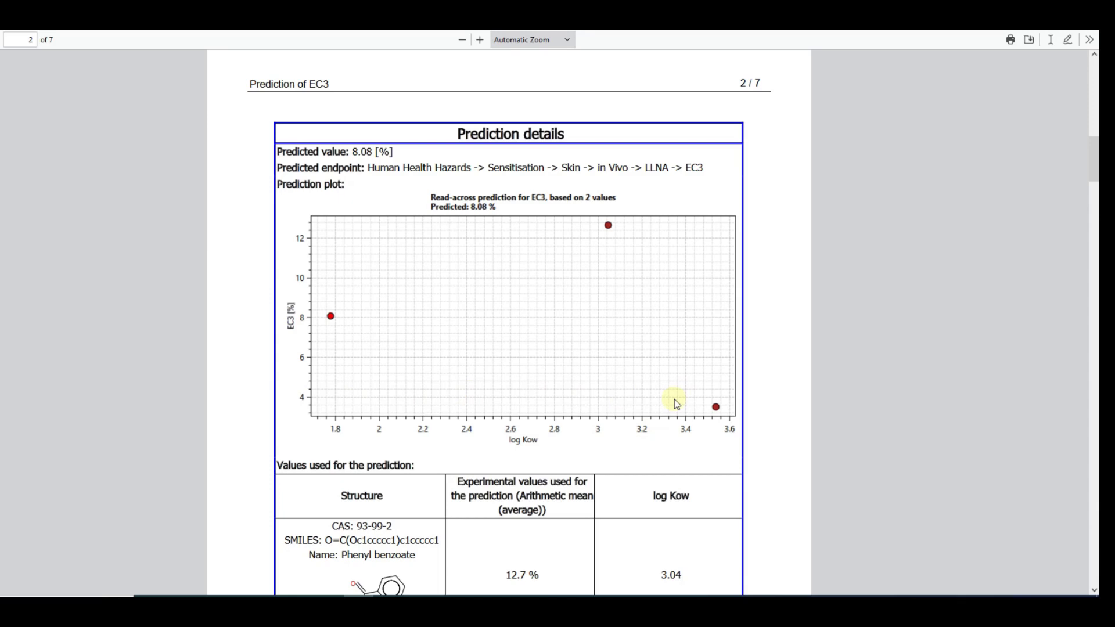
pyautogui.scroll(-3, 616, 388)
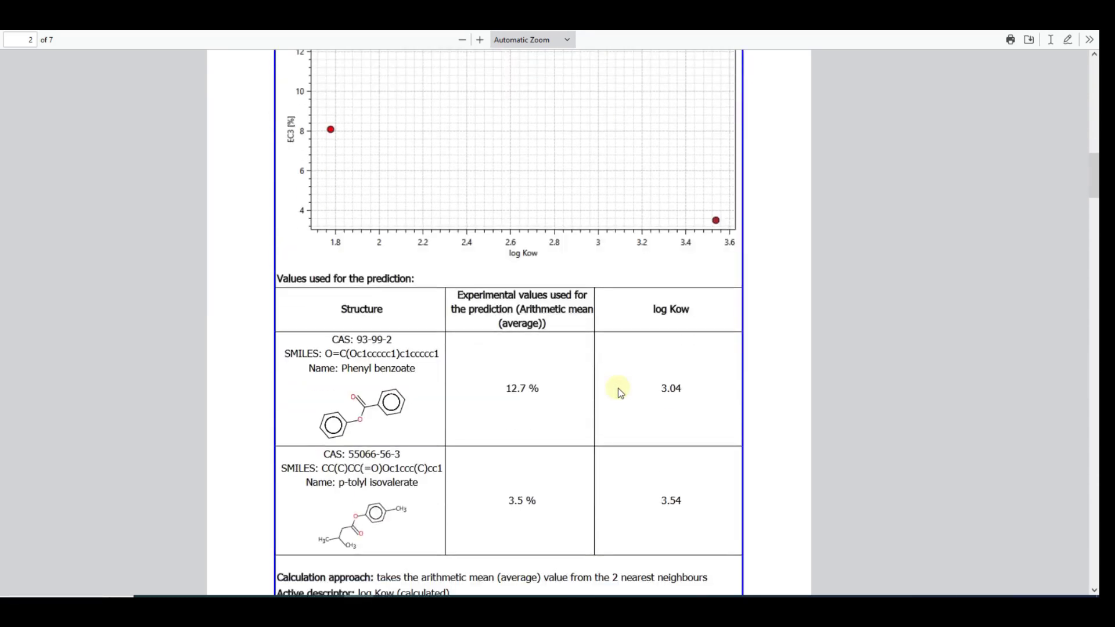
pyautogui.scroll(-4, 610, 440)
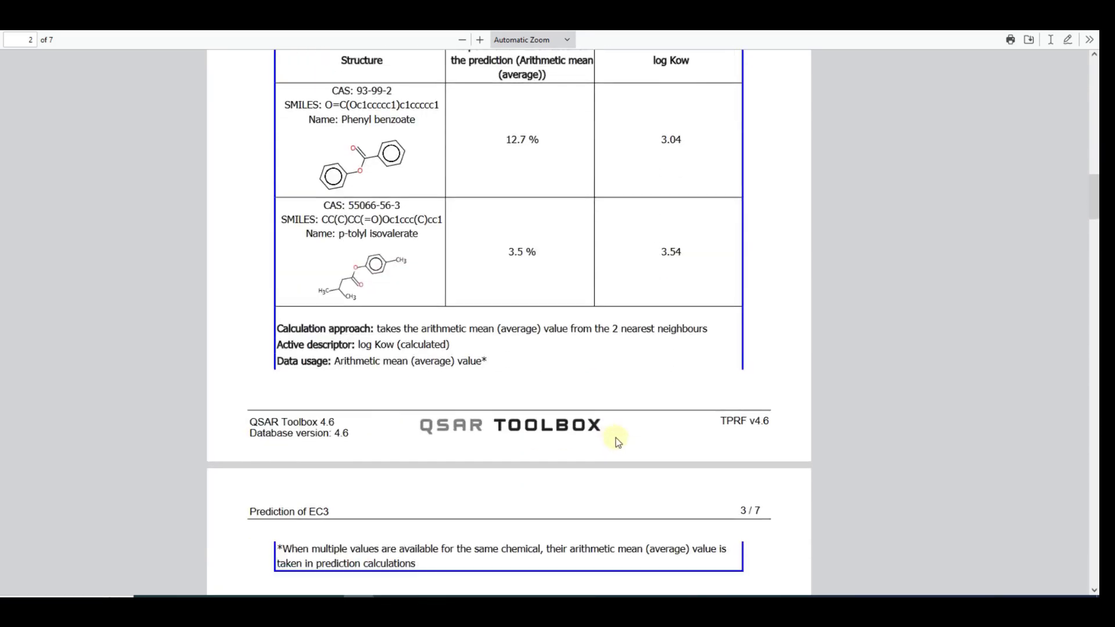
pyautogui.scroll(-7, 570, 456)
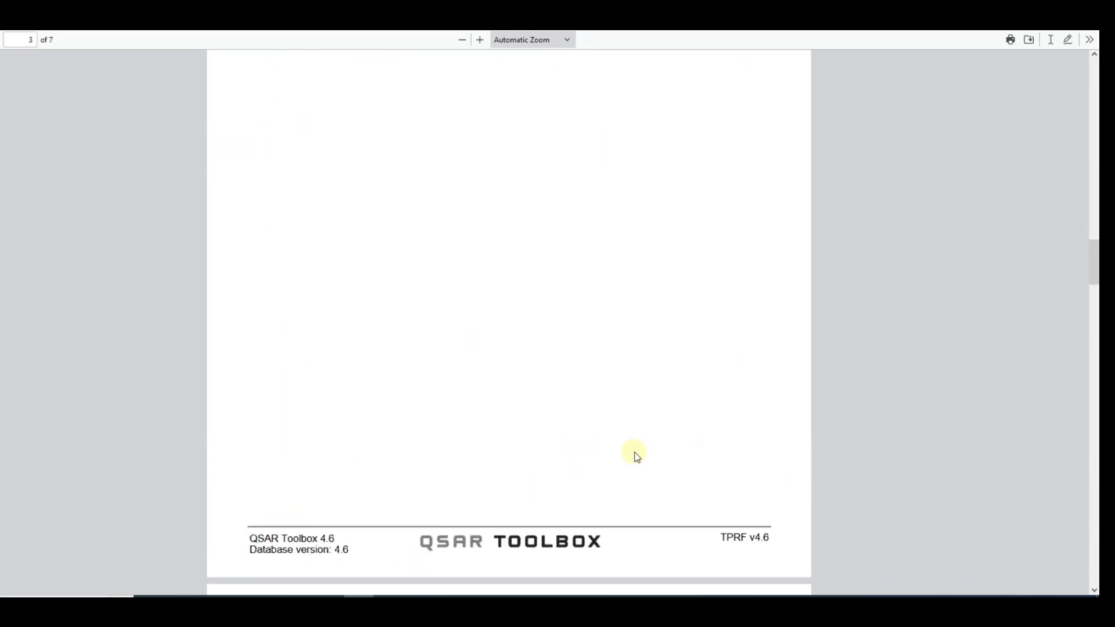
pyautogui.scroll(-7, 636, 455)
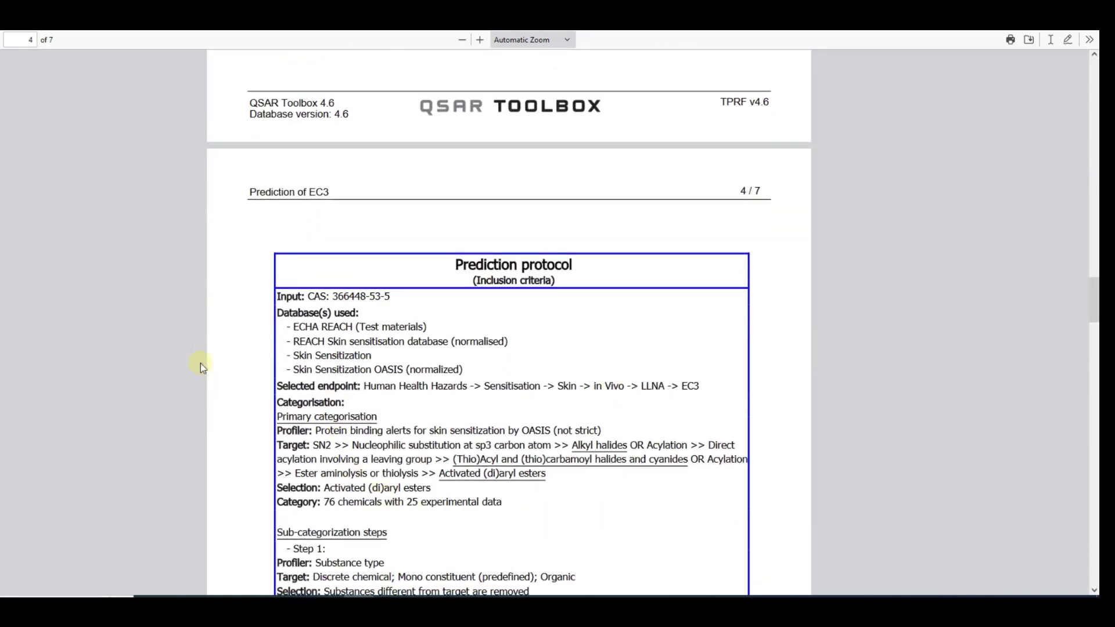
pyautogui.scroll(-1, 616, 422)
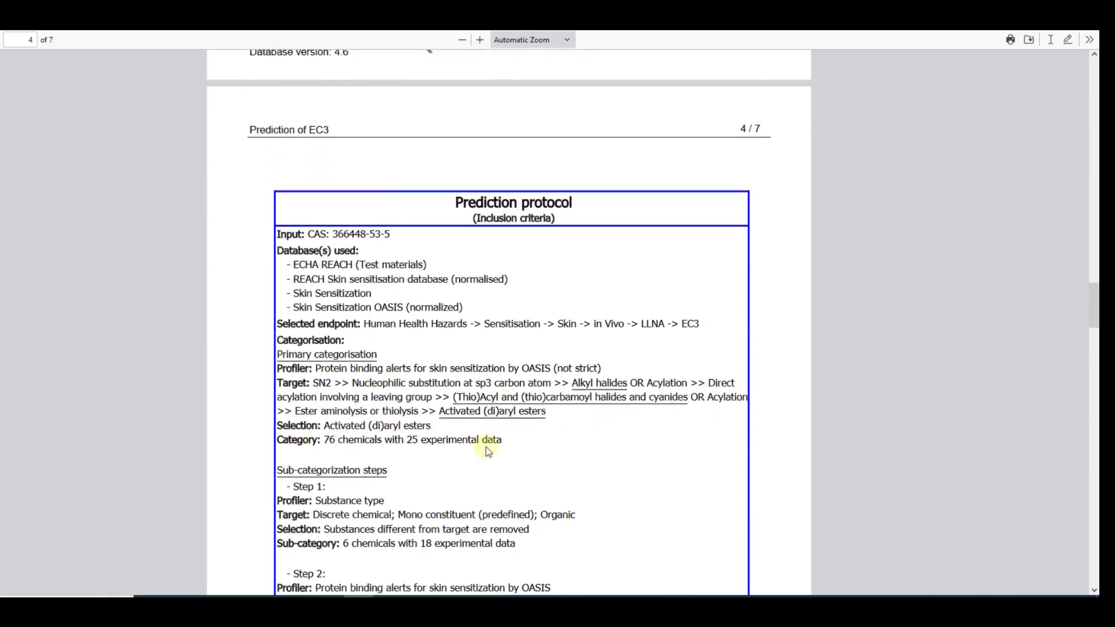
pyautogui.scroll(-13, 557, 448)
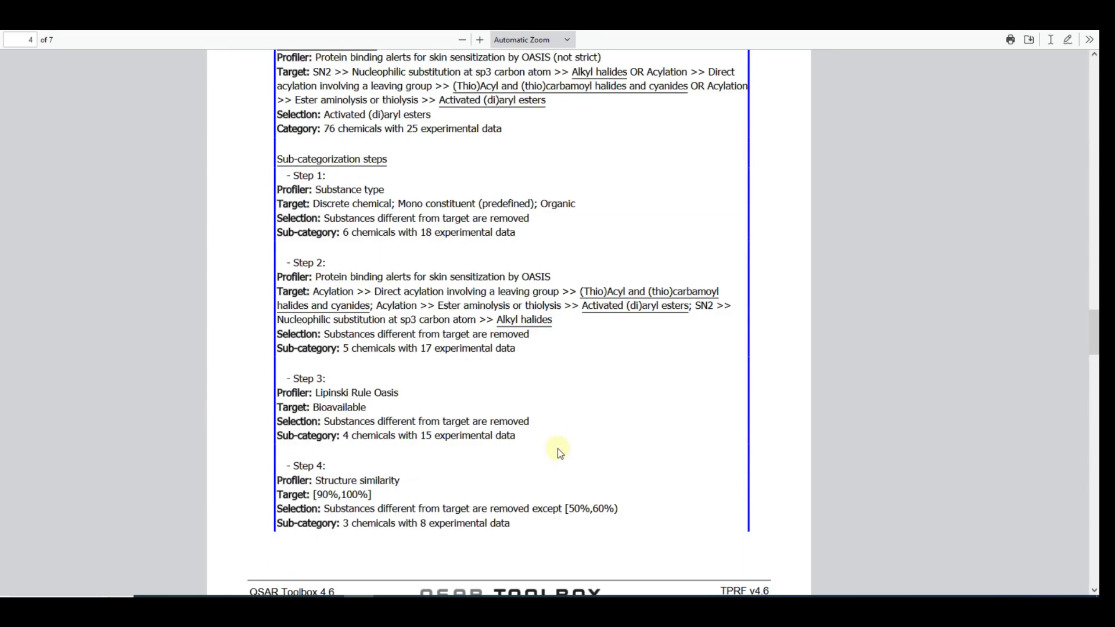
pyautogui.scroll(-15, 562, 453)
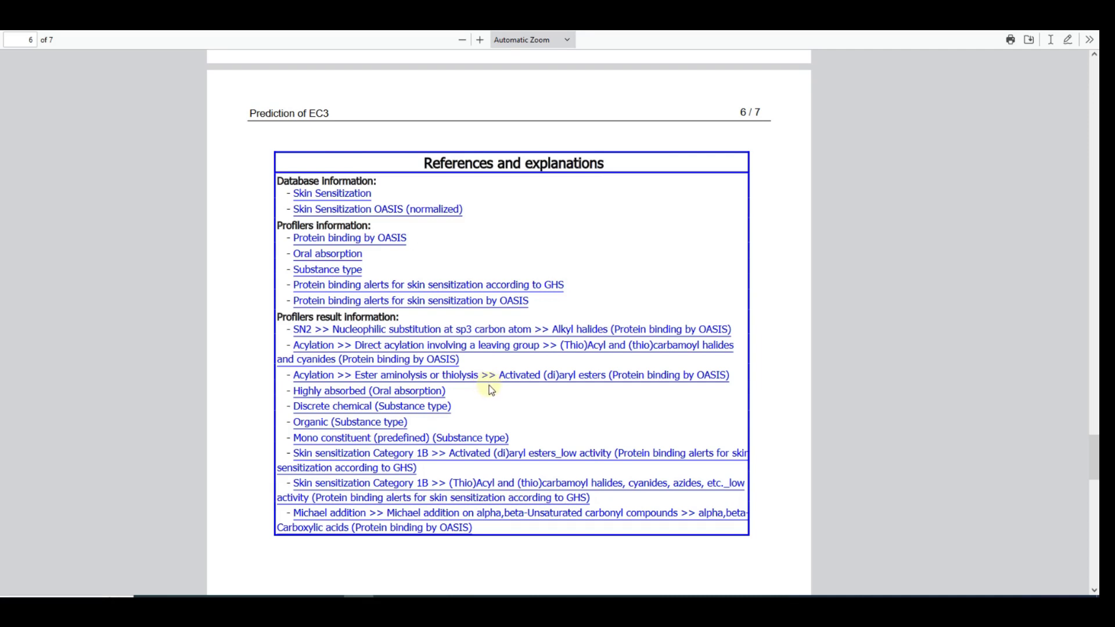
pyautogui.click(411, 361)
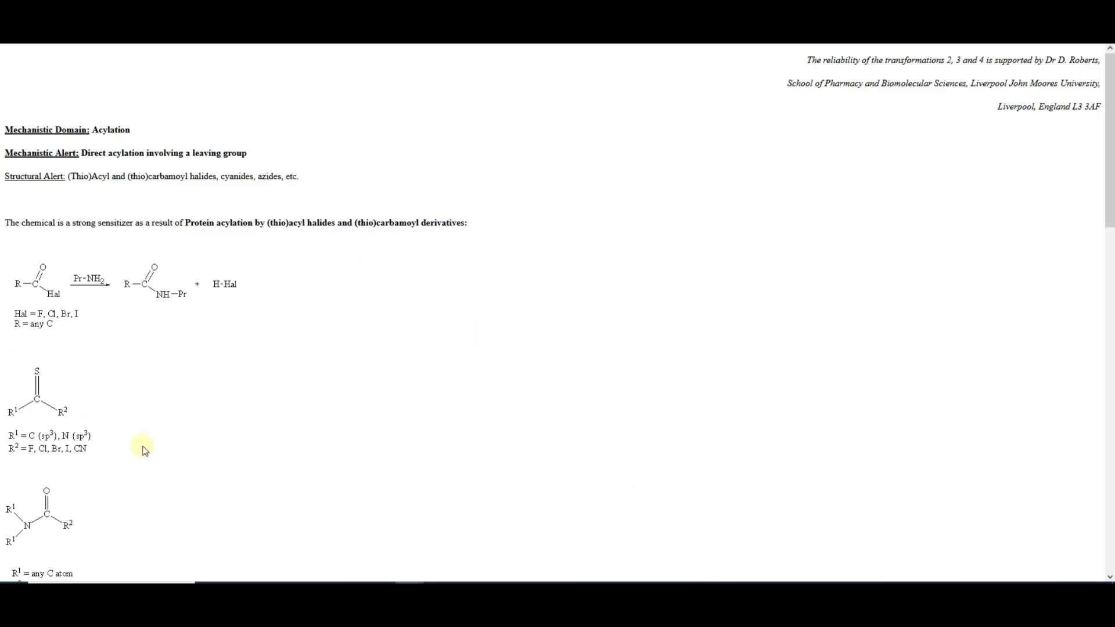
pyautogui.hotkey('alt', 'Left')
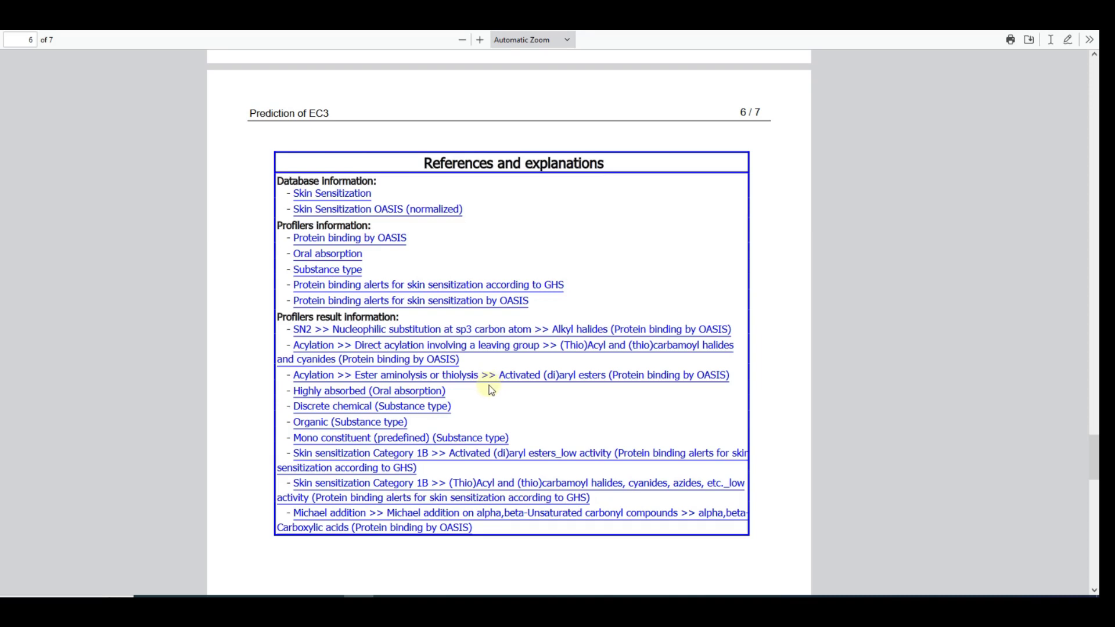
# Review the page 7 appendix table, then return to QSAR Toolbox's Generated report files dialog
pyautogui.scroll(-10, 458, 469)
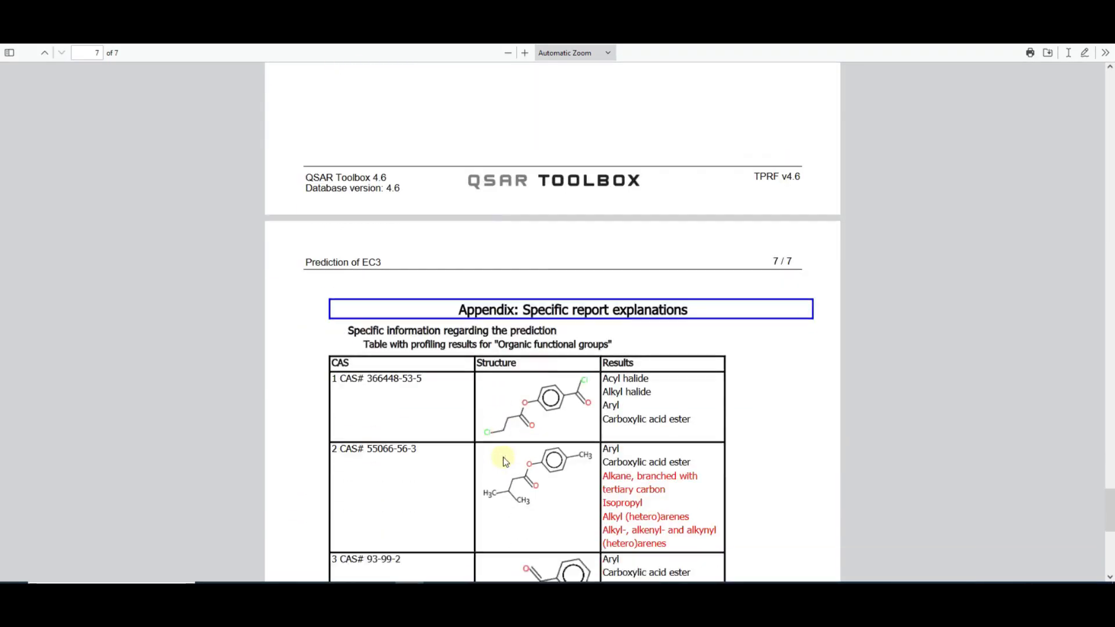
pyautogui.scroll(-5, 505, 461)
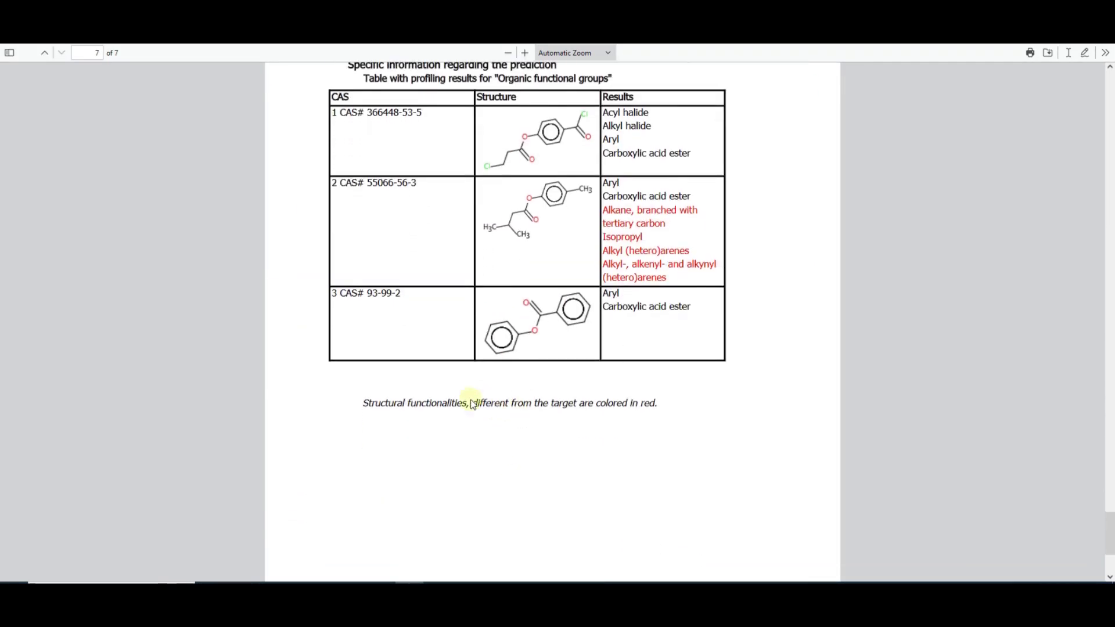
pyautogui.scroll(2, 573, 244)
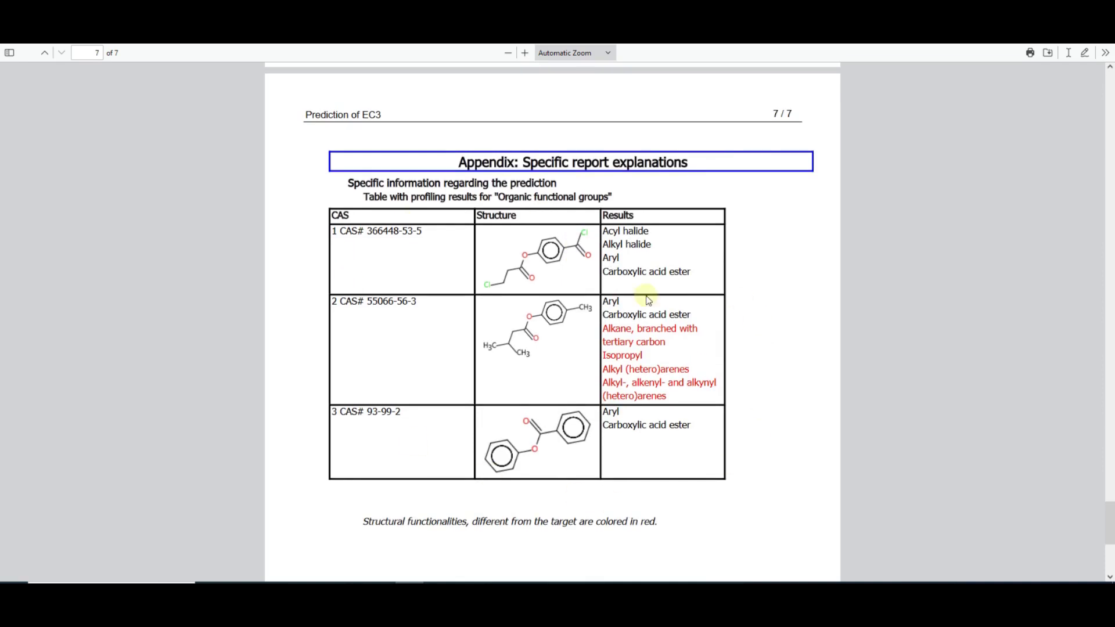
pyautogui.scroll(-2, 692, 365)
pyautogui.scroll(-4, 692, 364)
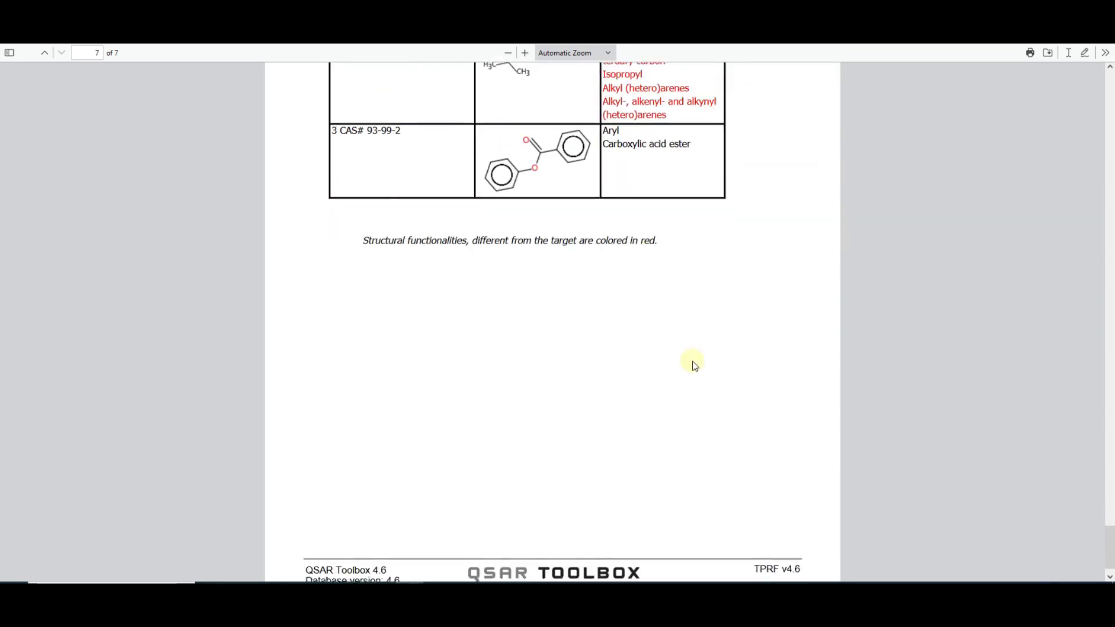
pyautogui.scroll(5, 691, 363)
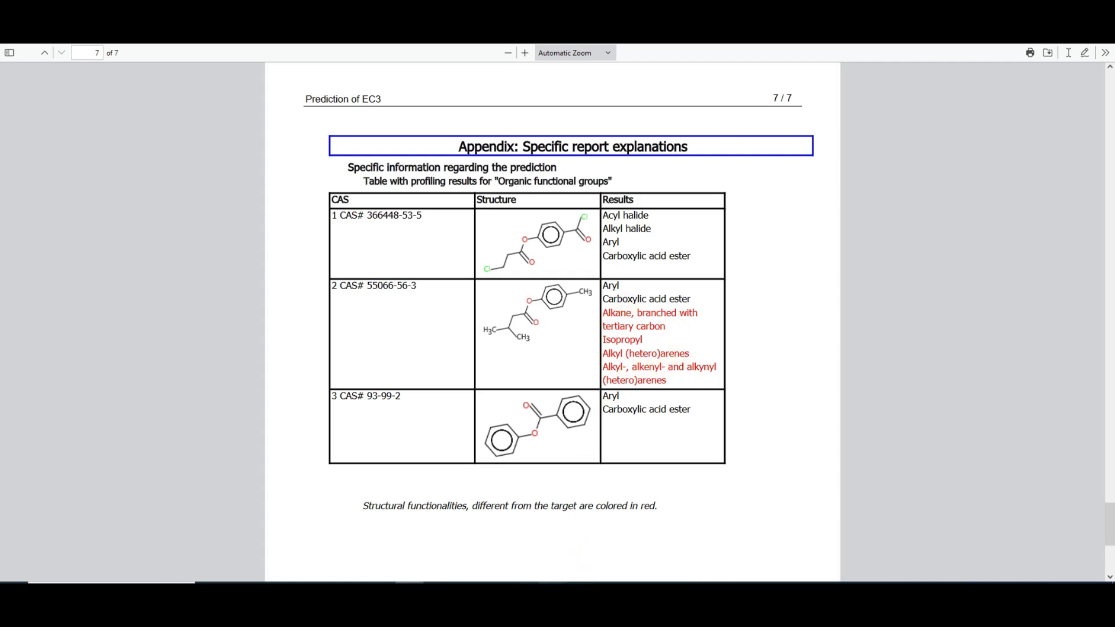
pyautogui.click(609, 536)
# Open the Data matrix workbook in Excel and browse the target and four neighbour chemicals
pyautogui.click(499, 257)
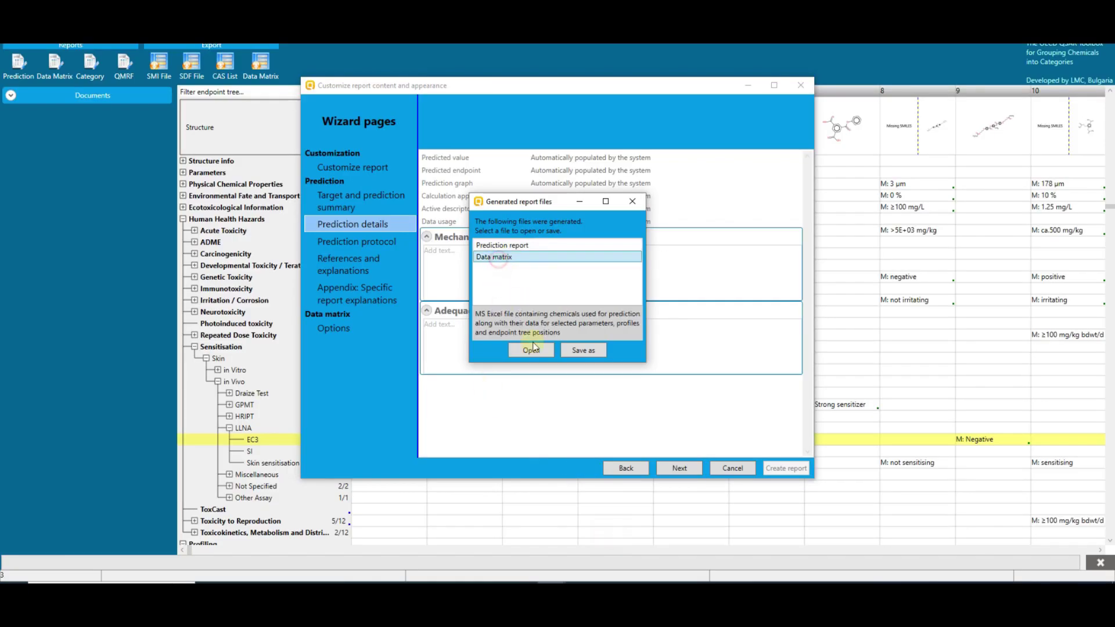
pyautogui.click(531, 349)
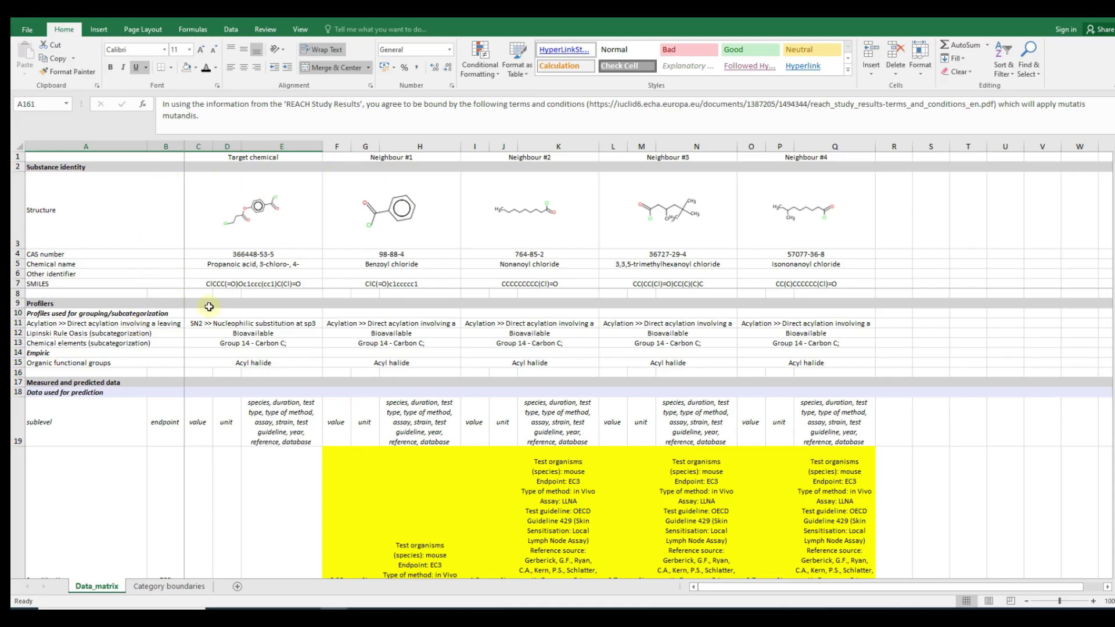
pyautogui.scroll(-1, 291, 439)
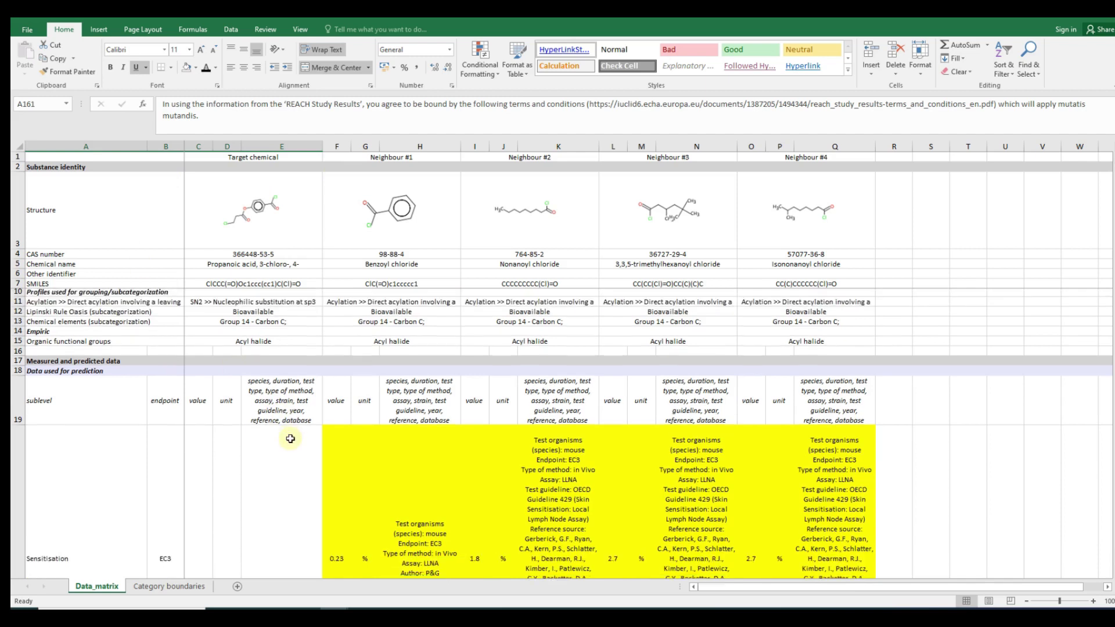
pyautogui.scroll(-10, 291, 439)
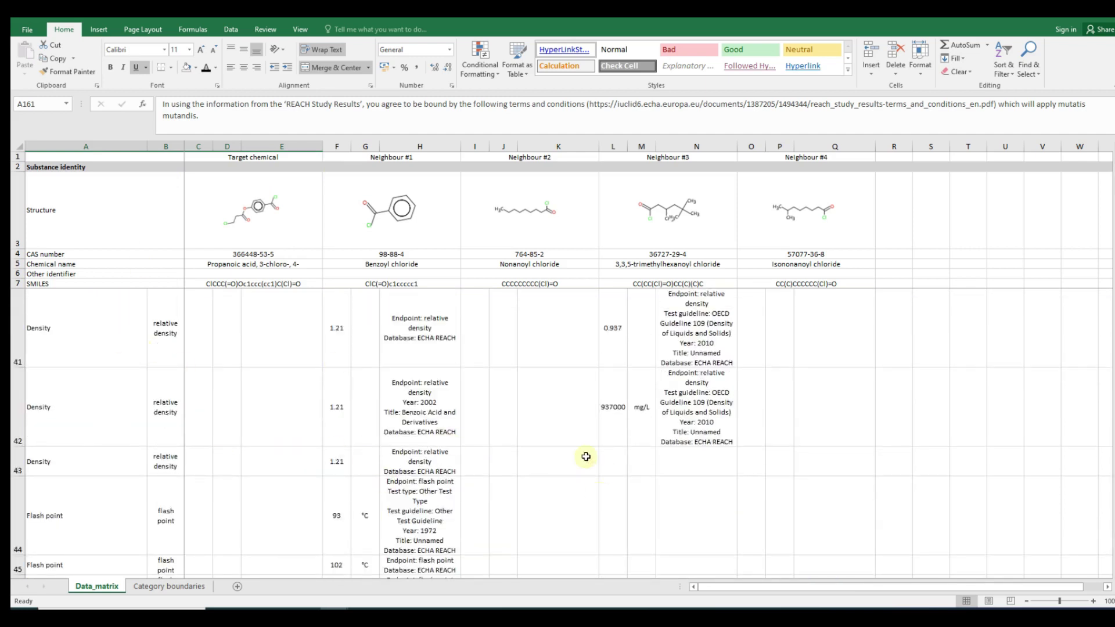
pyautogui.scroll(-12, 586, 456)
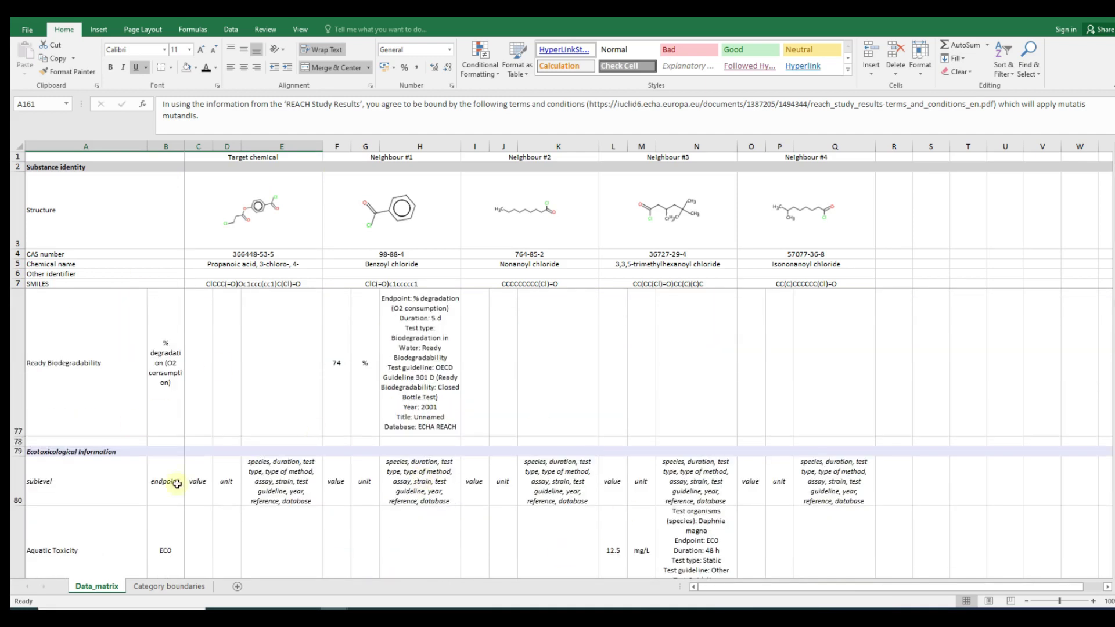
pyautogui.scroll(-10, 592, 490)
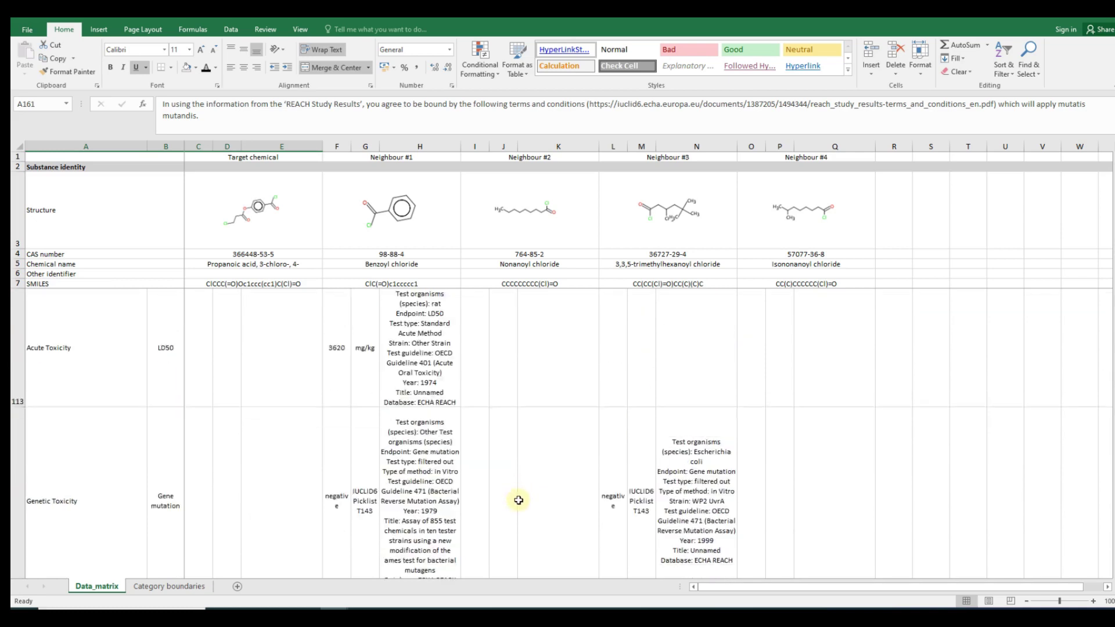
pyautogui.scroll(-8, 519, 500)
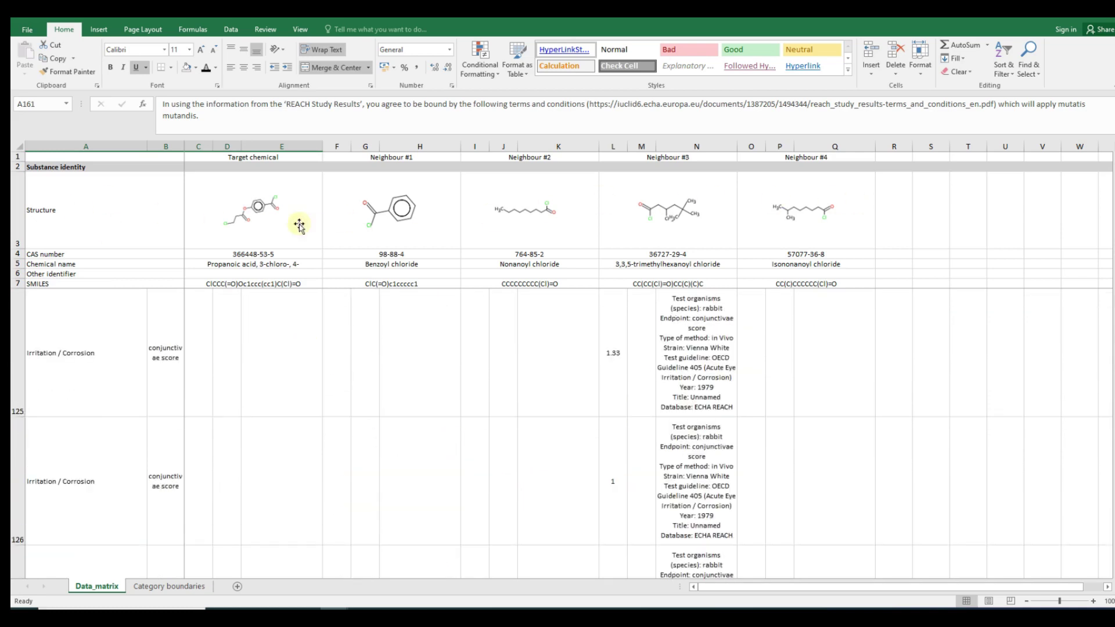
# Show the Category boundaries sheet with the 1.86 EC3 prediction inside the 0.23–2.7 range
pyautogui.click(171, 587)
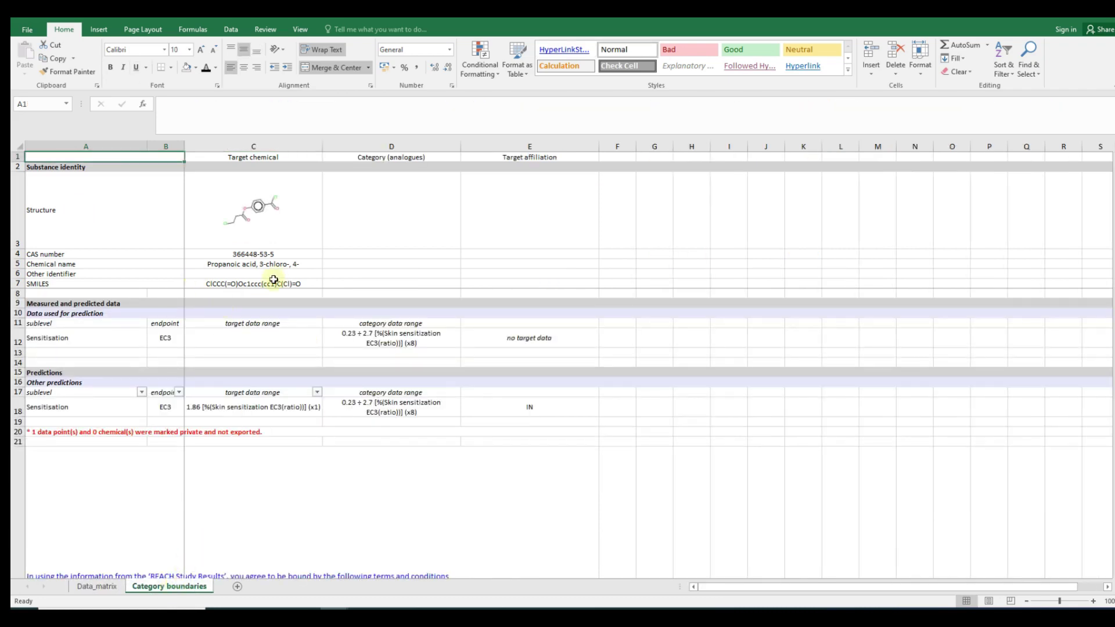